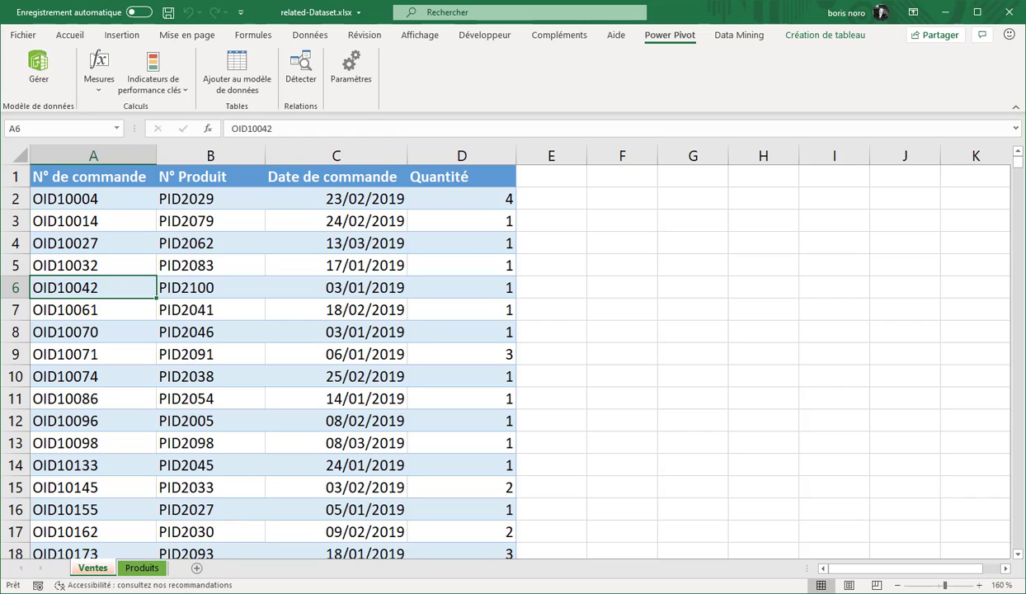
# - Examine each column of the product list on the Produits sheet and of the orders list on the Ventes sheet
pyautogui.click(140, 567)
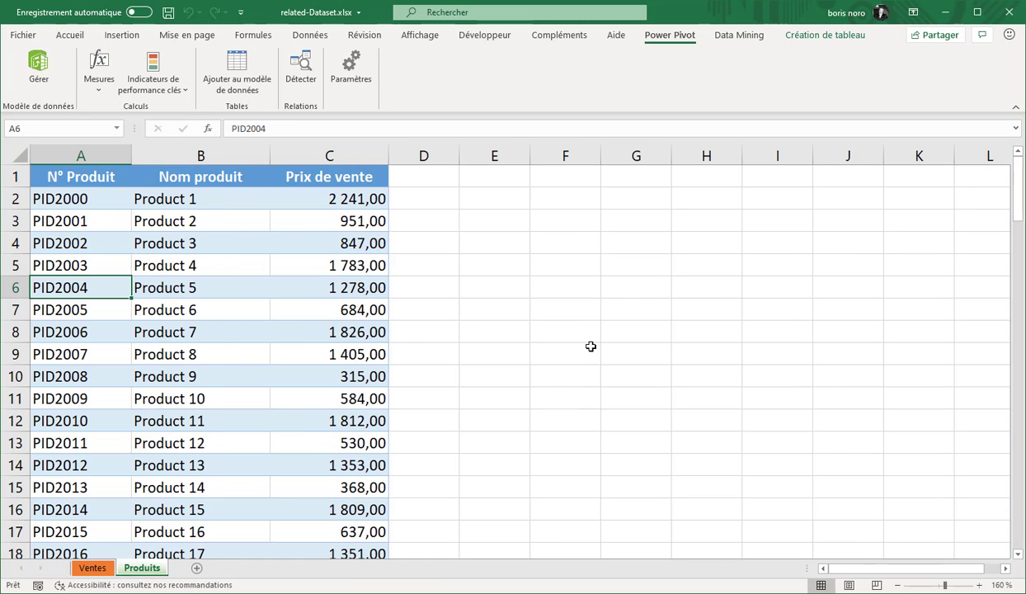
pyautogui.click(89, 155)
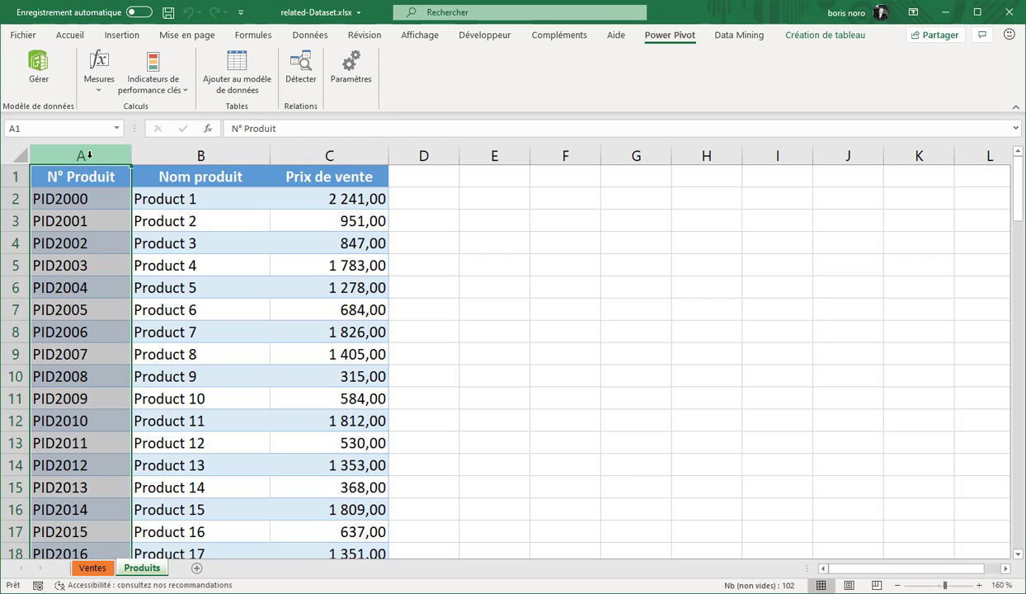
pyautogui.click(199, 155)
pyautogui.click(330, 155)
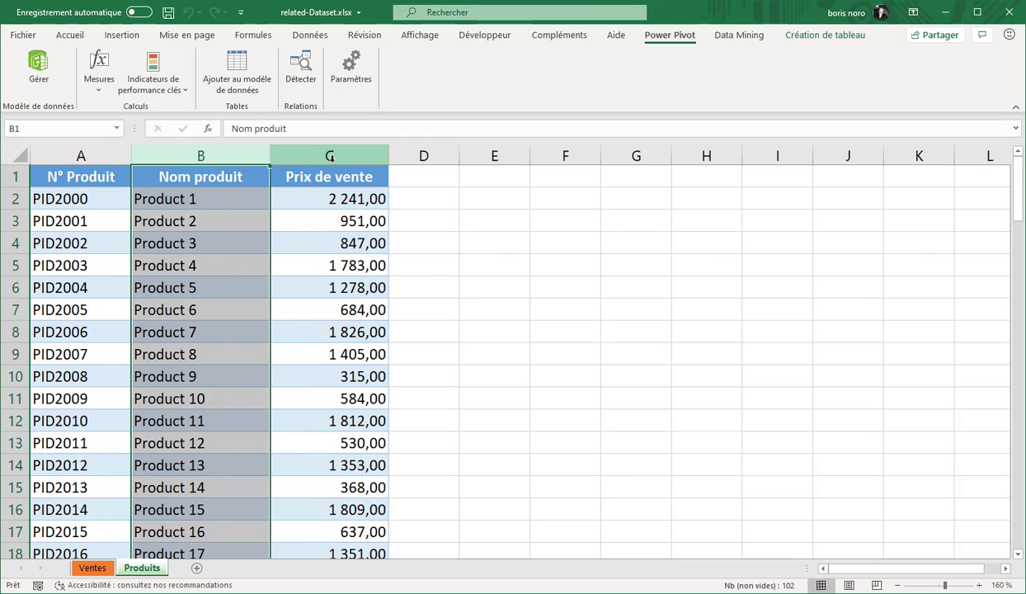
pyautogui.click(93, 567)
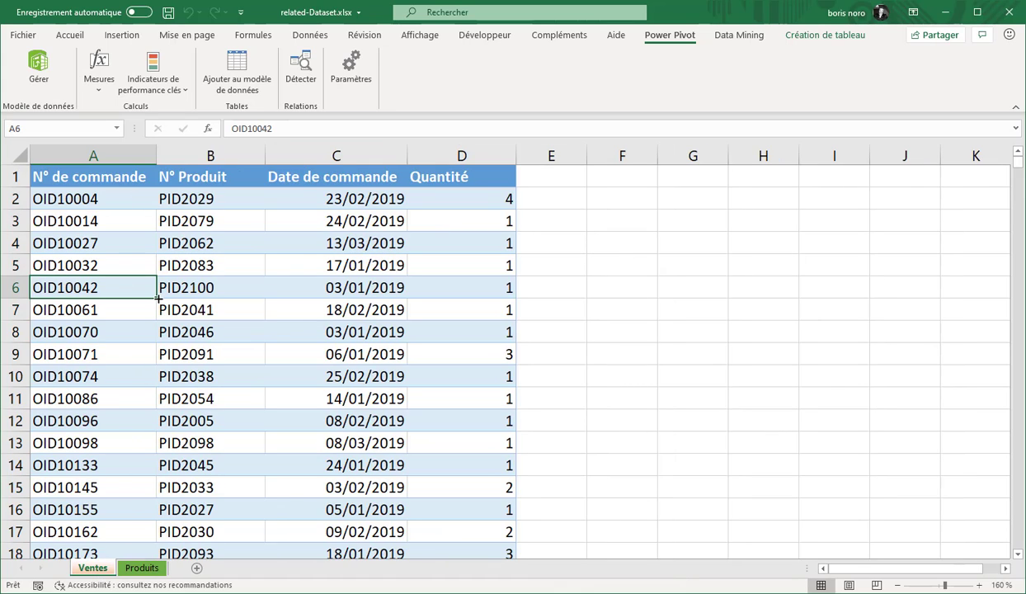
pyautogui.click(92, 152)
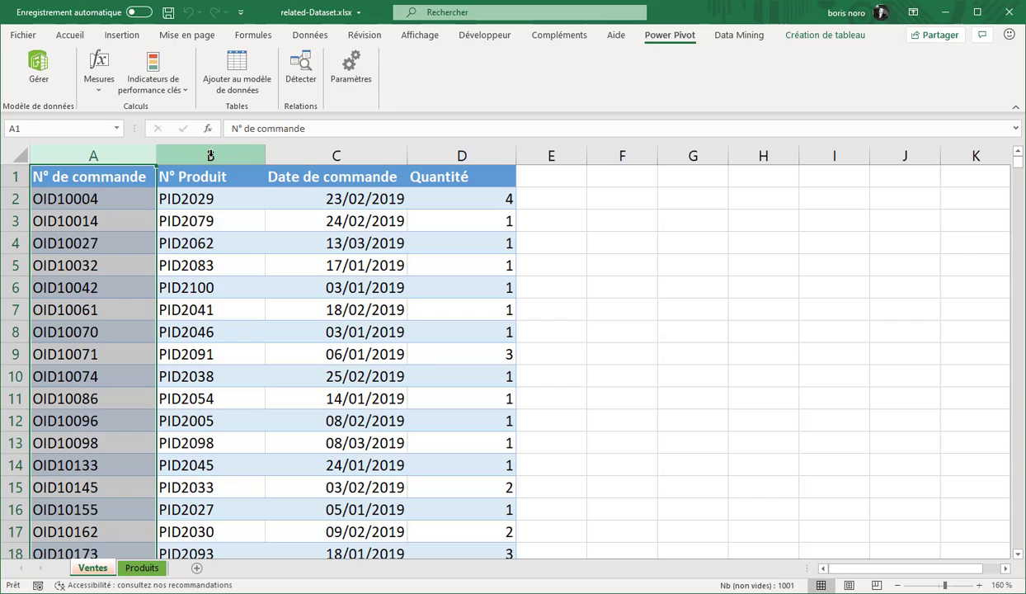
pyautogui.click(211, 155)
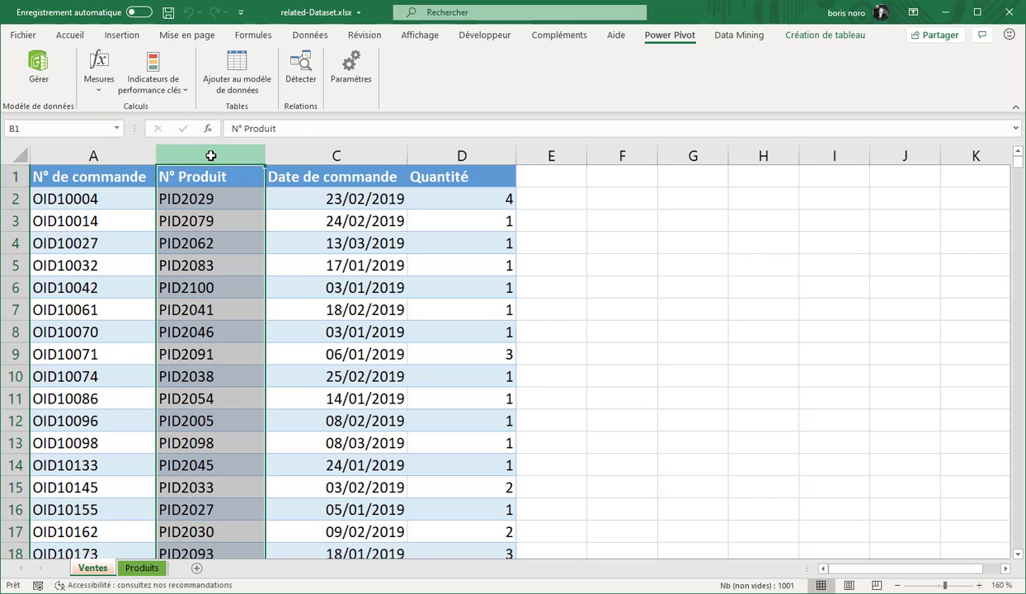
pyautogui.click(339, 156)
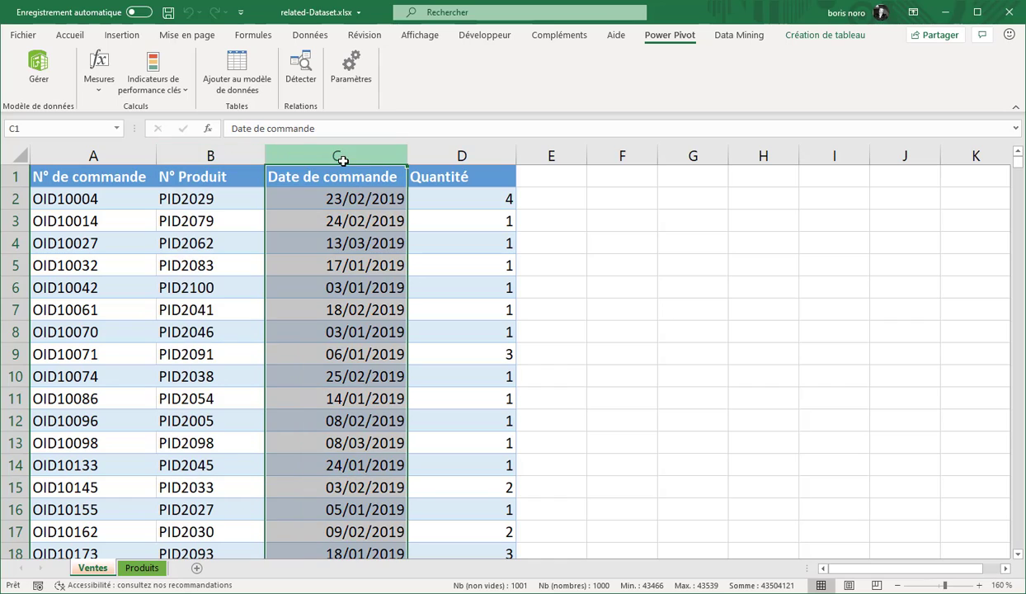
pyautogui.click(461, 156)
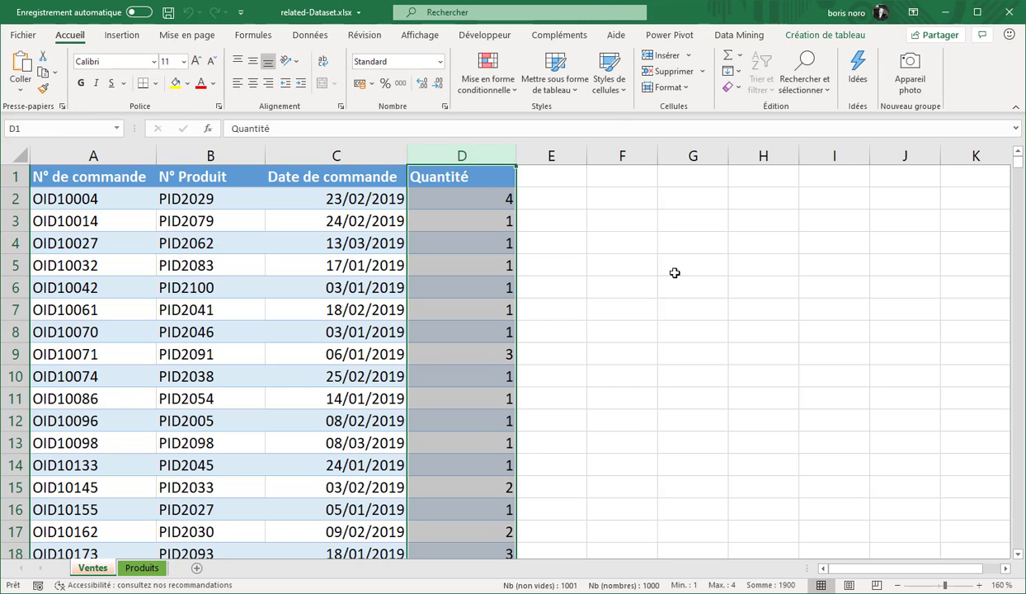
# - Open the workbook's data model in the Power Pivot window and display its Ventes table
pyautogui.click(669, 34)
pyautogui.click(39, 75)
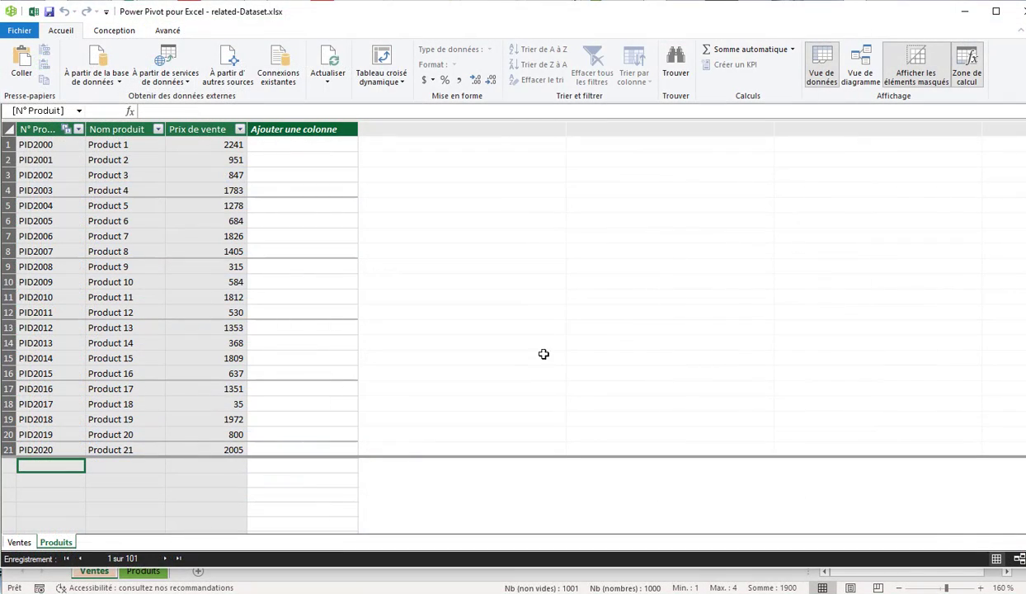
pyautogui.click(19, 542)
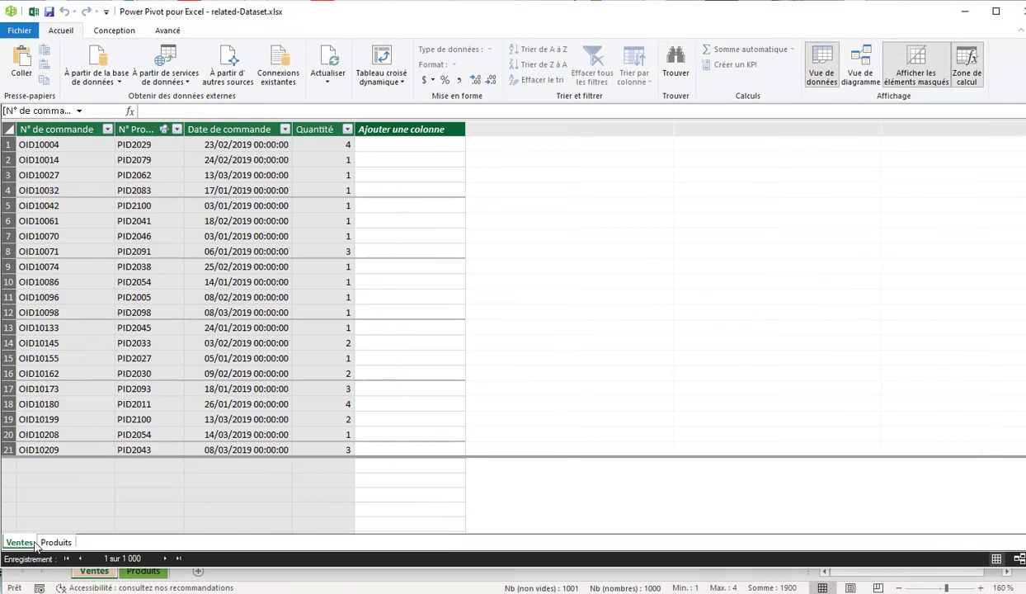
# - Examine the relationship between Produits and Ventes in the diagram view, checking the N° Produit field in both tables
pyautogui.click(862, 74)
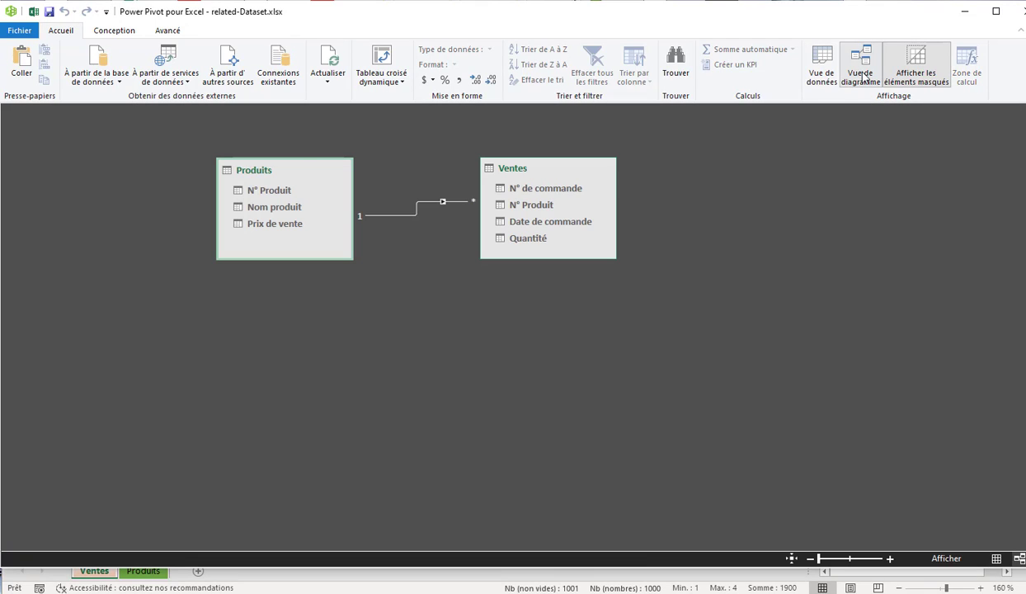
pyautogui.click(416, 216)
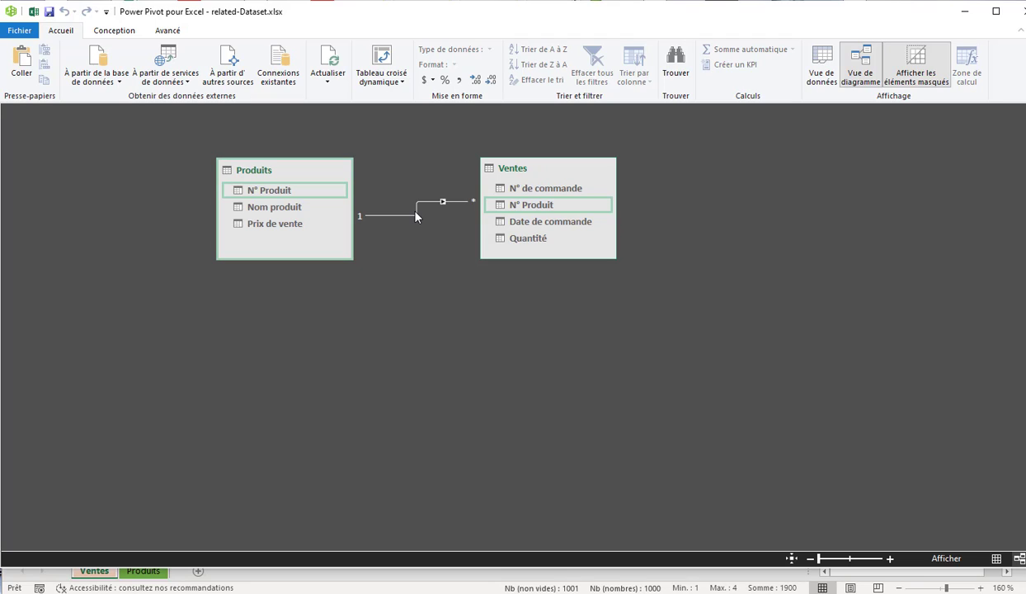
pyautogui.click(284, 191)
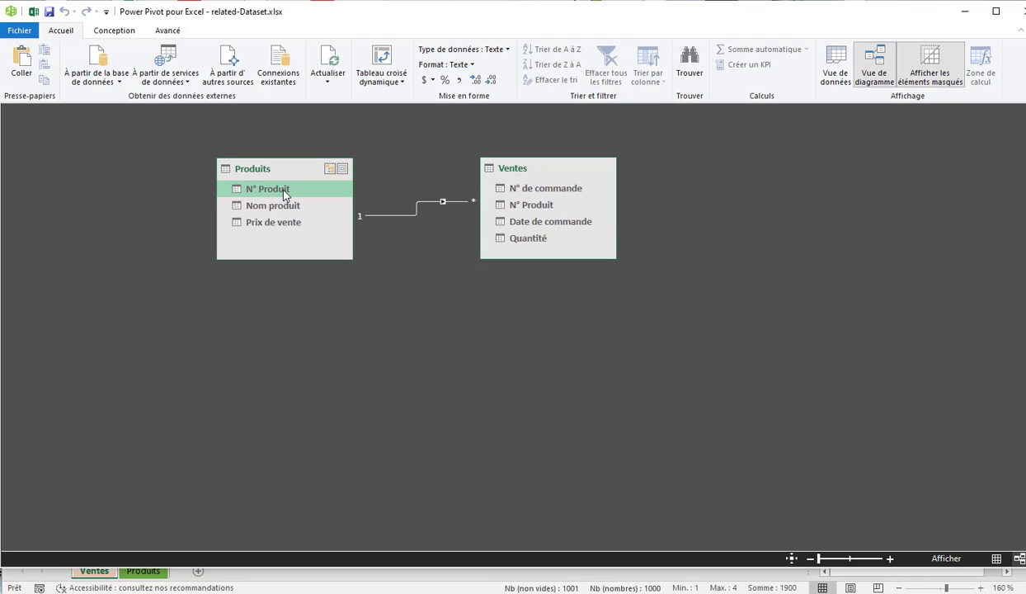
pyautogui.click(540, 211)
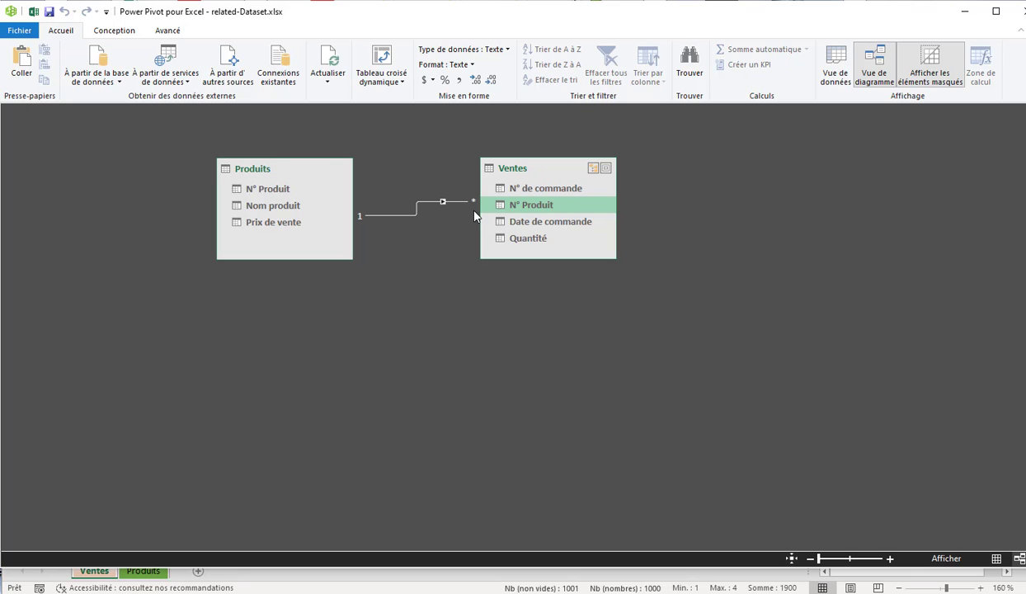
# - In the data view, add a calculated column Montant to the Ventes table with the formula Ventes[Quantité]*RELATED(Produits[Prix de vente])
pyautogui.click(829, 66)
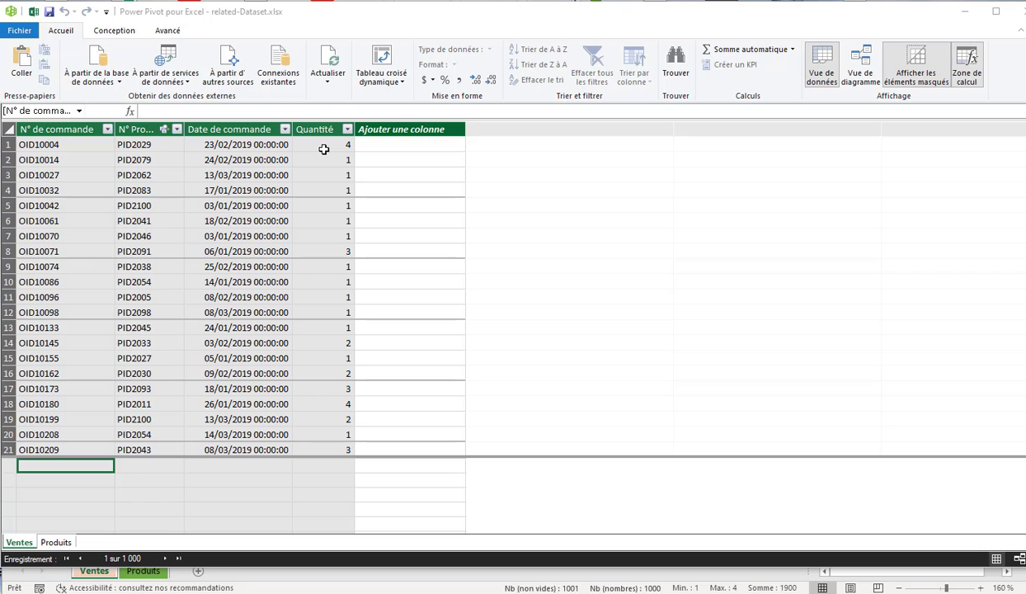
pyautogui.click(55, 542)
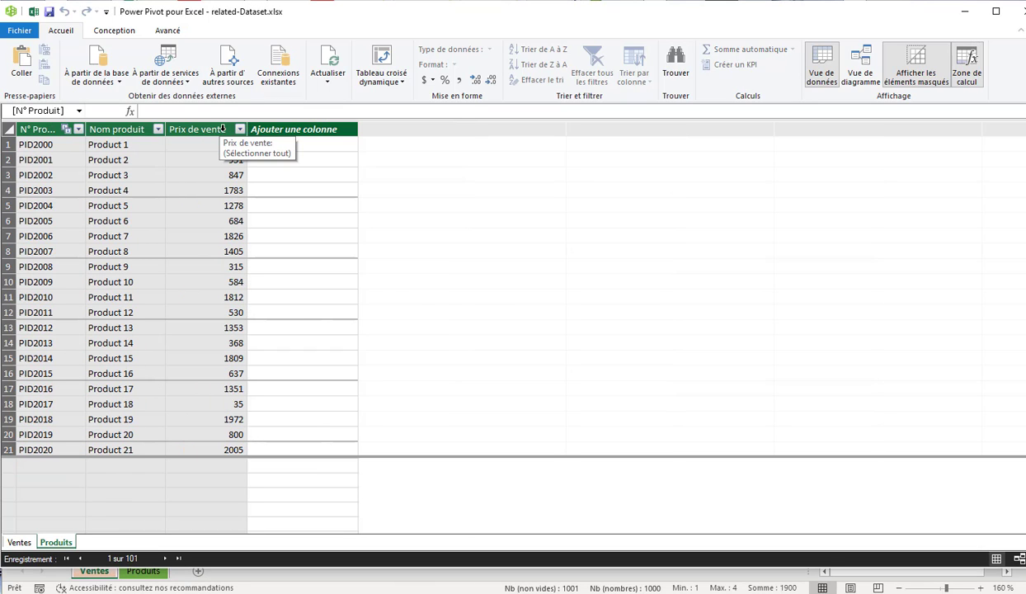
pyautogui.click(19, 542)
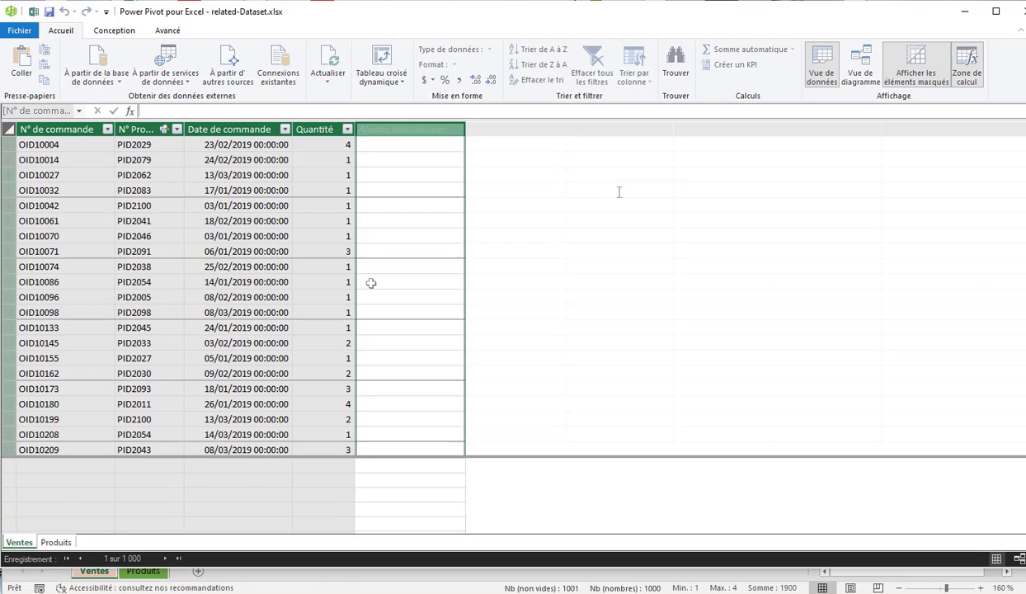
pyautogui.write('Montant :=')
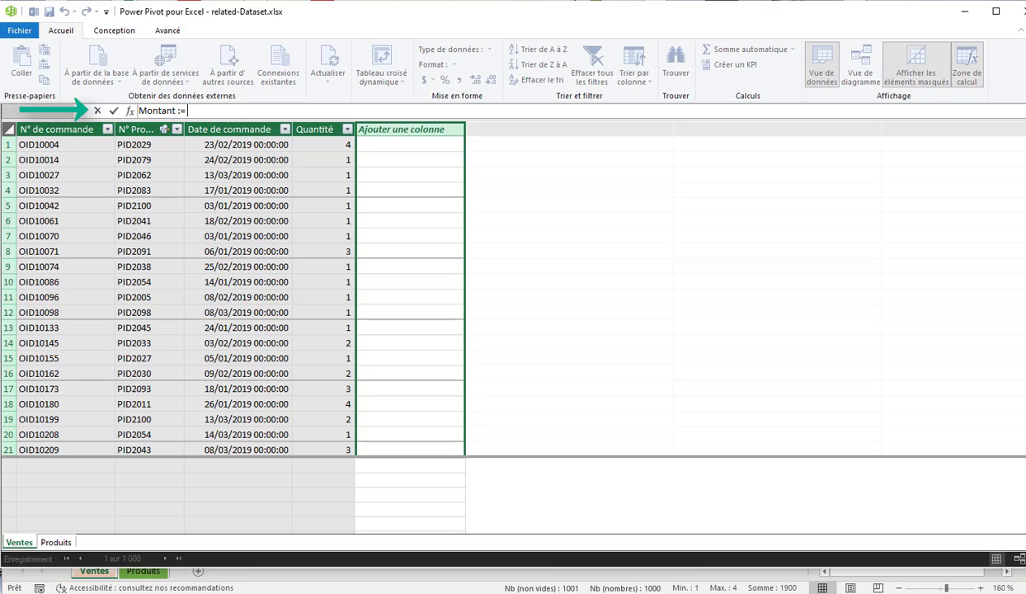
pyautogui.write('Ventes[Quantité]*')
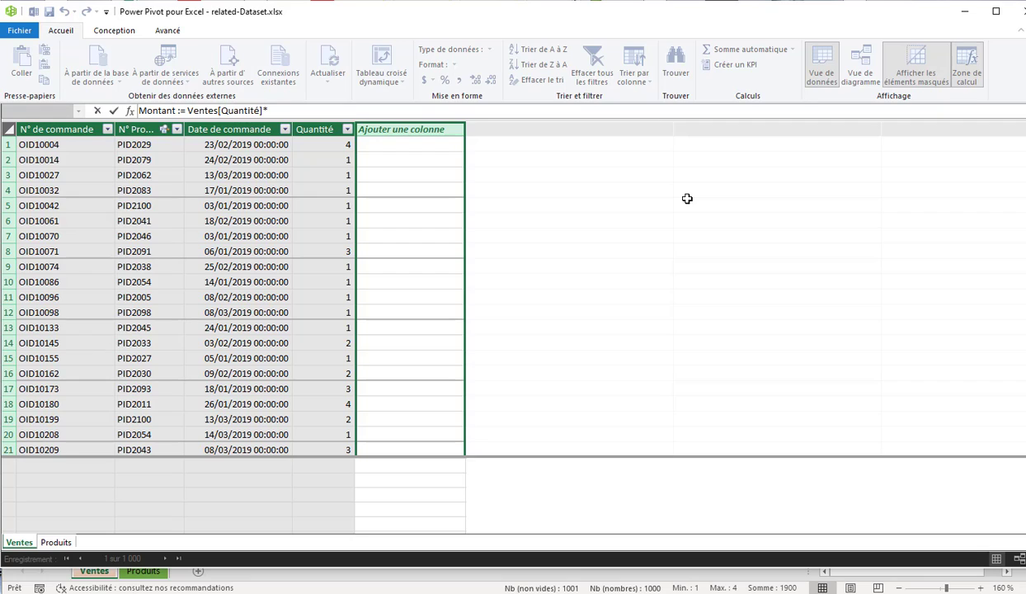
pyautogui.write('RELATED(')
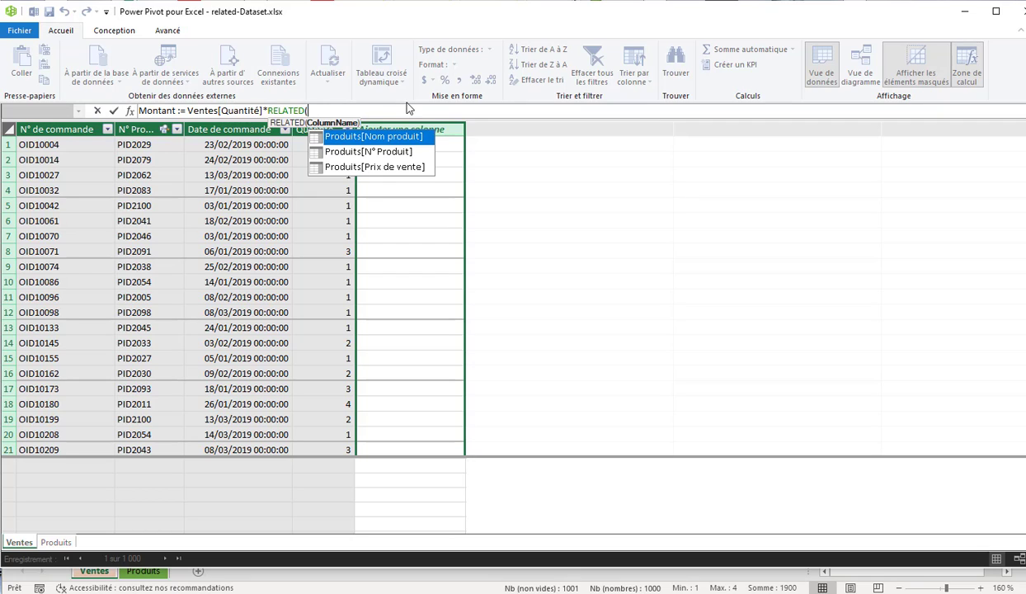
pyautogui.doubleClick(398, 167)
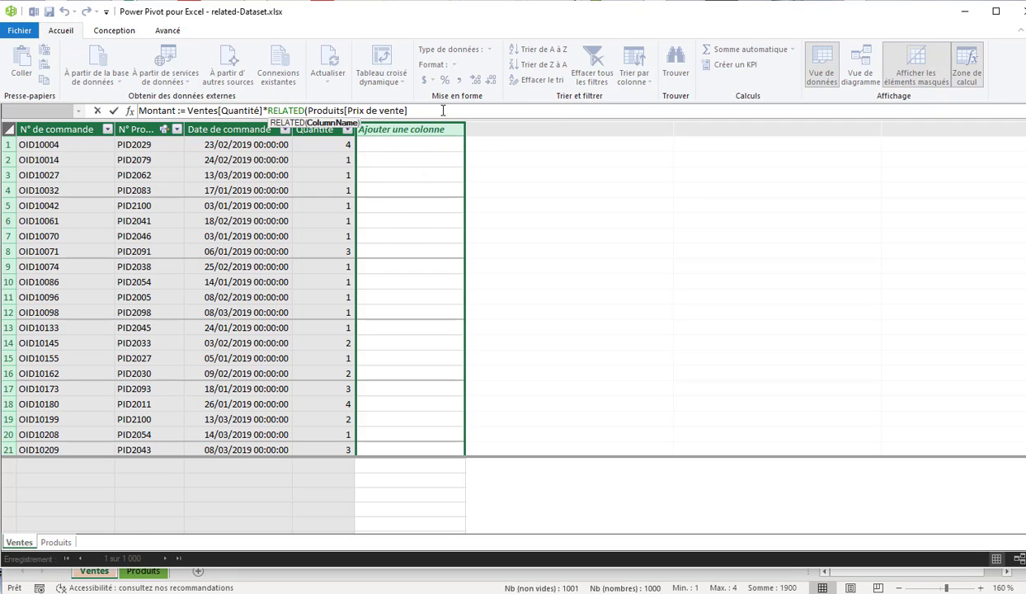
pyautogui.write(')')
pyautogui.press('Return')
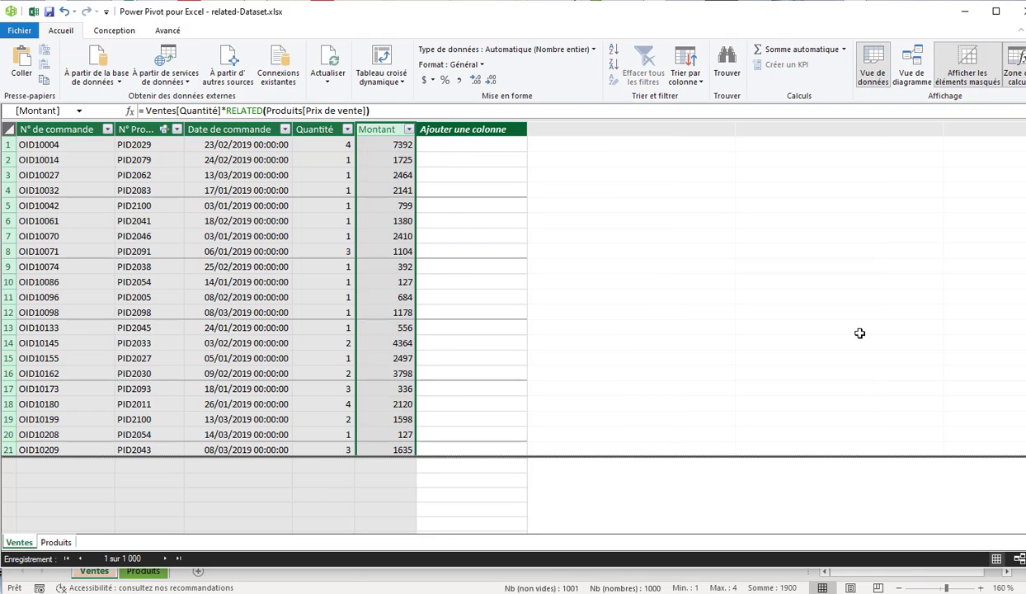
pyautogui.moveTo(369, 110); pyautogui.dragTo(226, 109)
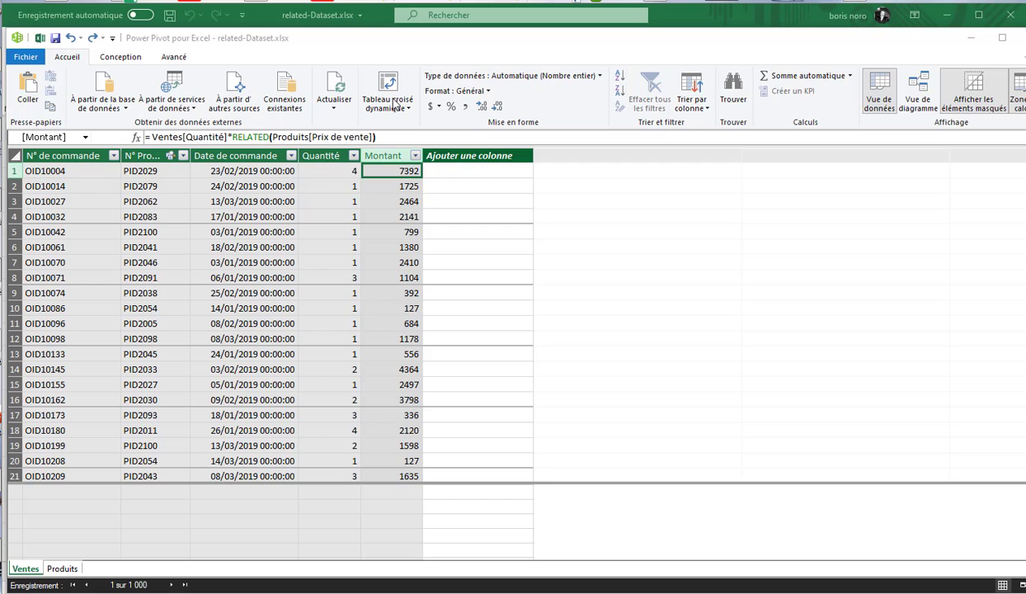
# - Create a pivot table from the data model on a new worksheet
pyautogui.click(397, 105)
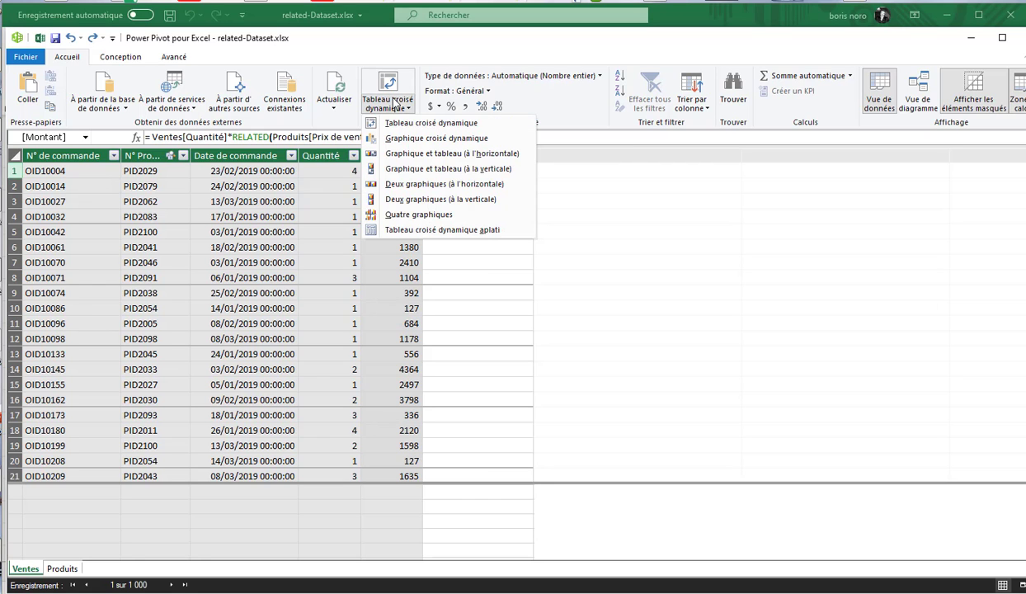
pyautogui.click(398, 123)
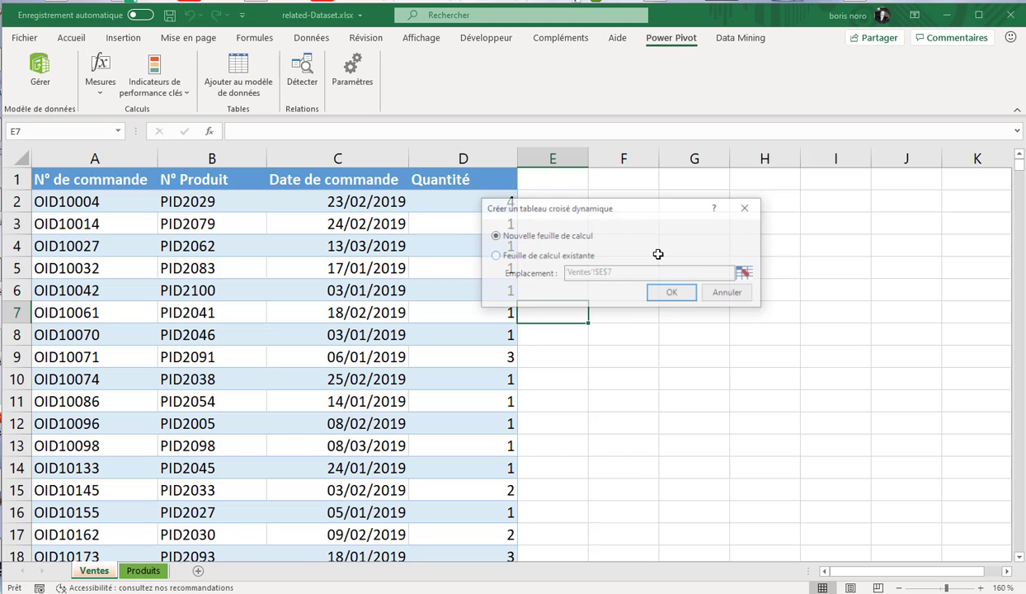
pyautogui.click(680, 294)
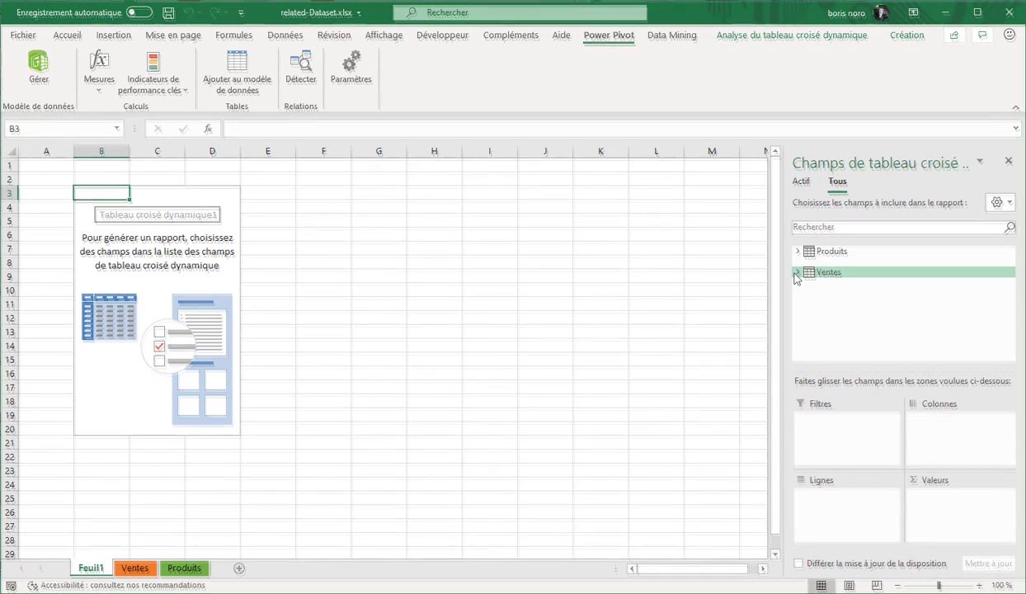
# - Add Montant from the Ventes table as the pivot table's values and Date de commande as its rows
pyautogui.click(798, 275)
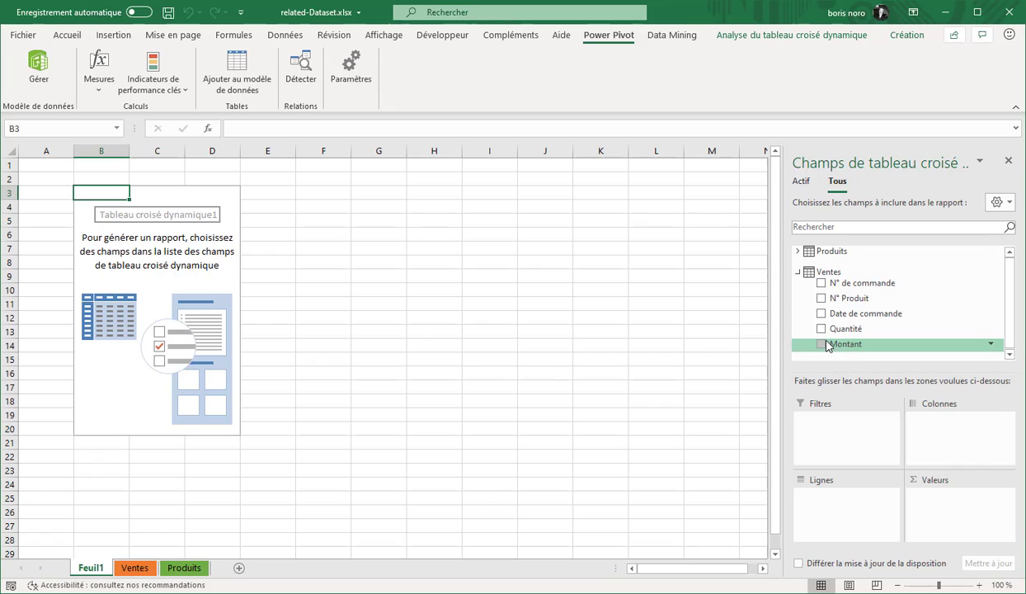
pyautogui.moveTo(834, 345); pyautogui.dragTo(928, 518)
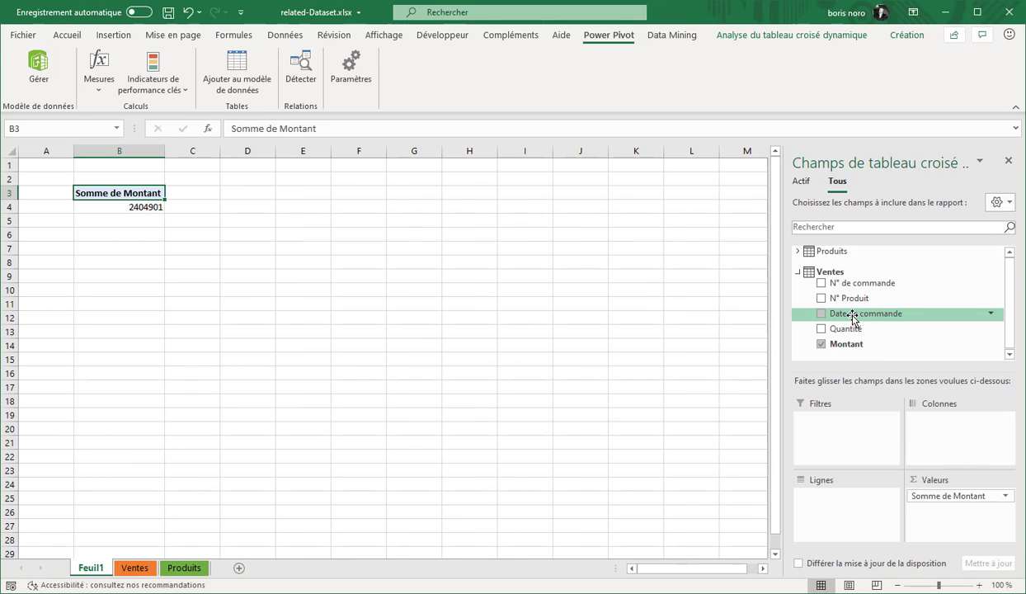
pyautogui.moveTo(853, 320); pyautogui.dragTo(834, 506)
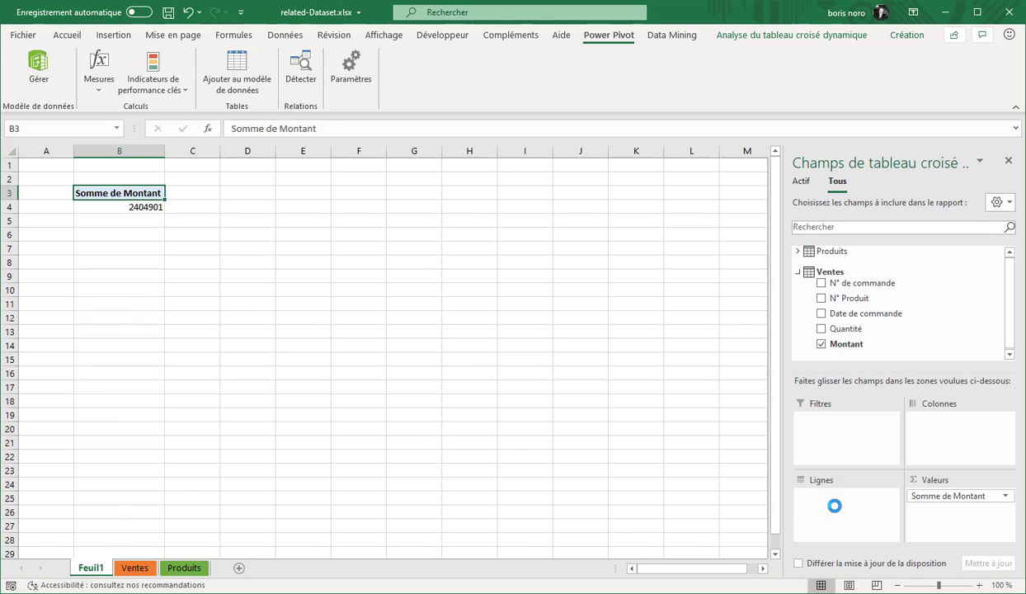
# - Group the pivot table's order dates by month (Mois)
pyautogui.click(99, 208)
pyautogui.rightClick(99, 207)
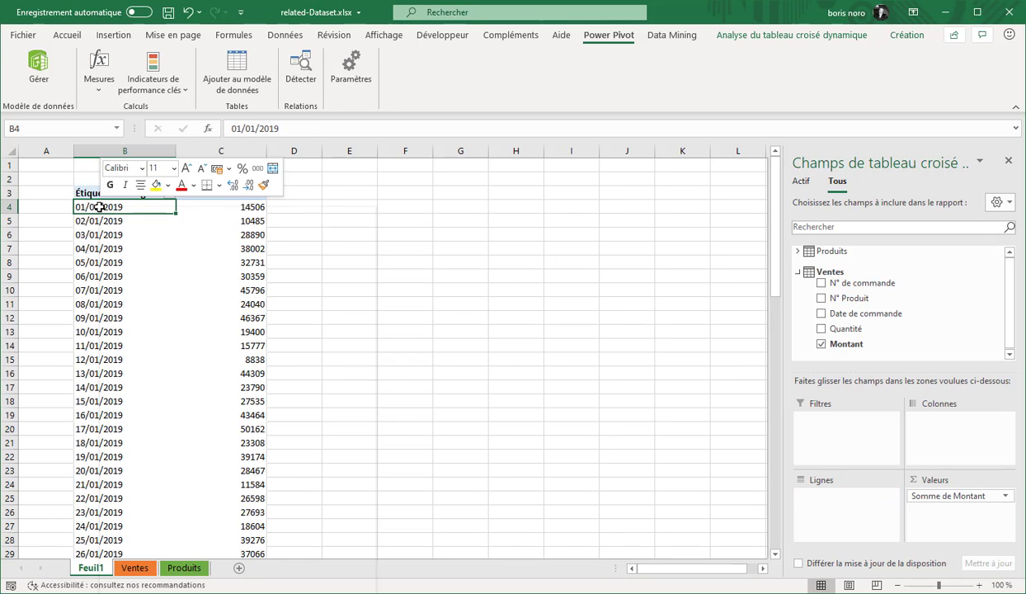
pyautogui.click(132, 375)
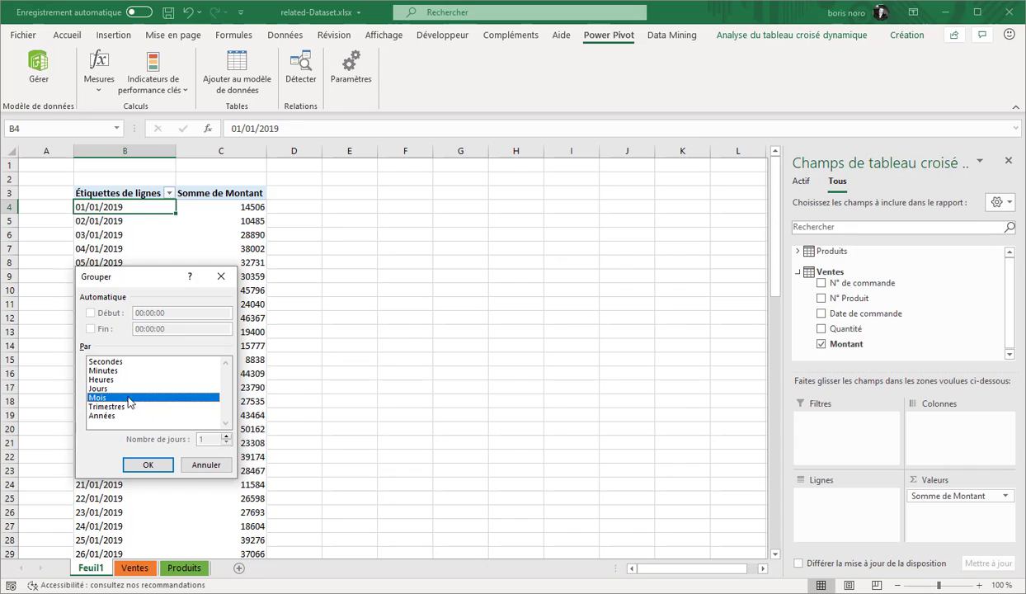
pyautogui.click(145, 465)
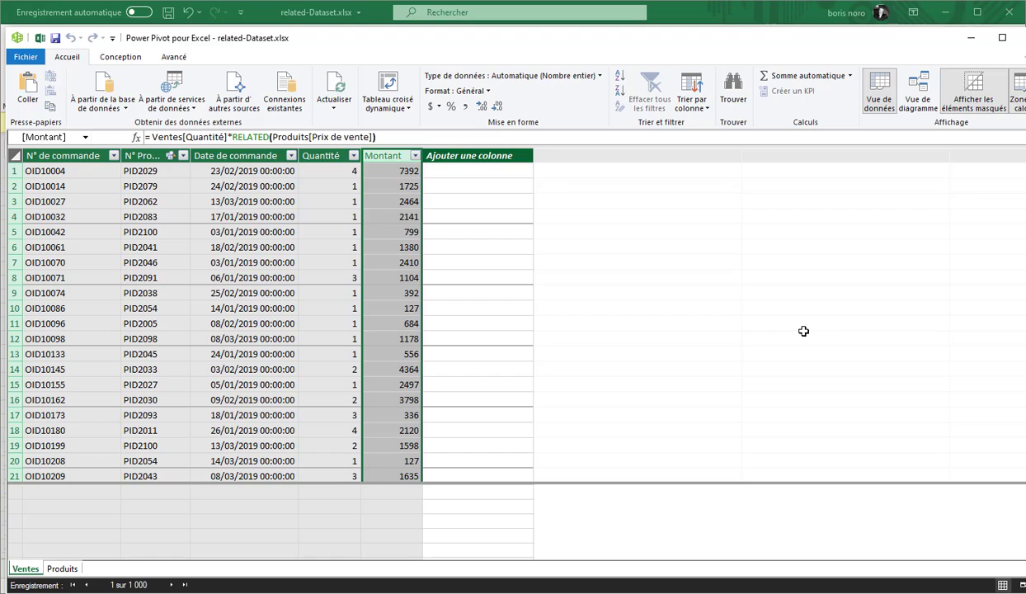
# - In the calculation area of the Ventes table, create the measure CA mesure := SUMX(Ventes;Ventes[Quantité]*RELATED(Produits[Prix de vente]))
pyautogui.click(95, 510)
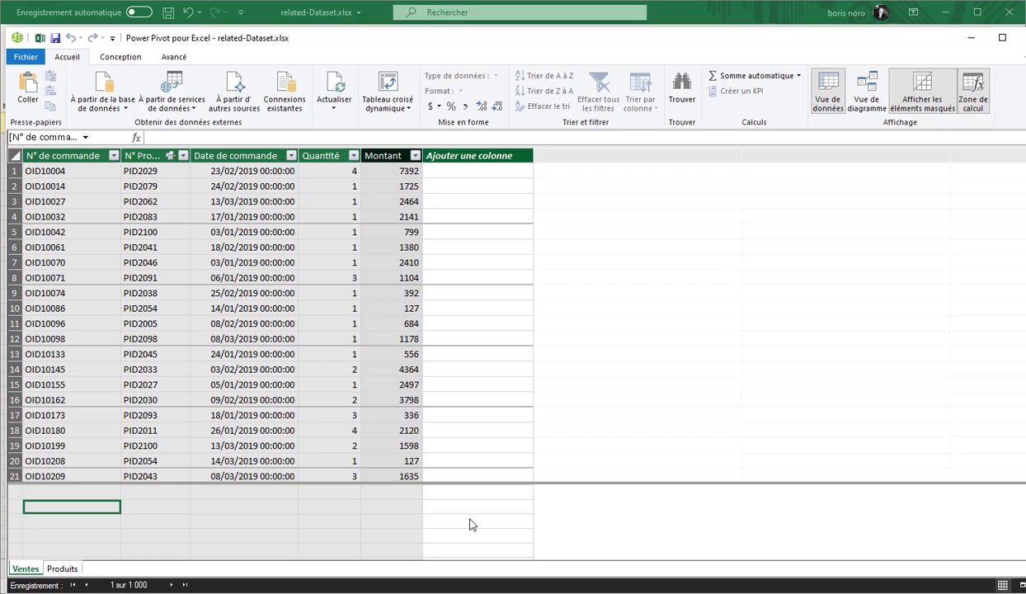
pyautogui.write('CA mesure')
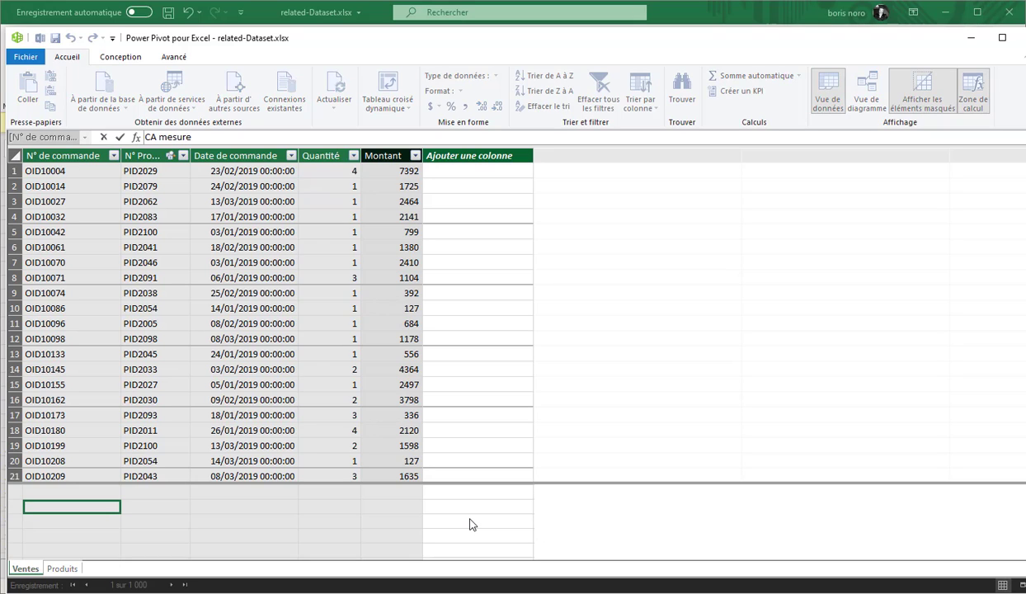
pyautogui.write(' :=')
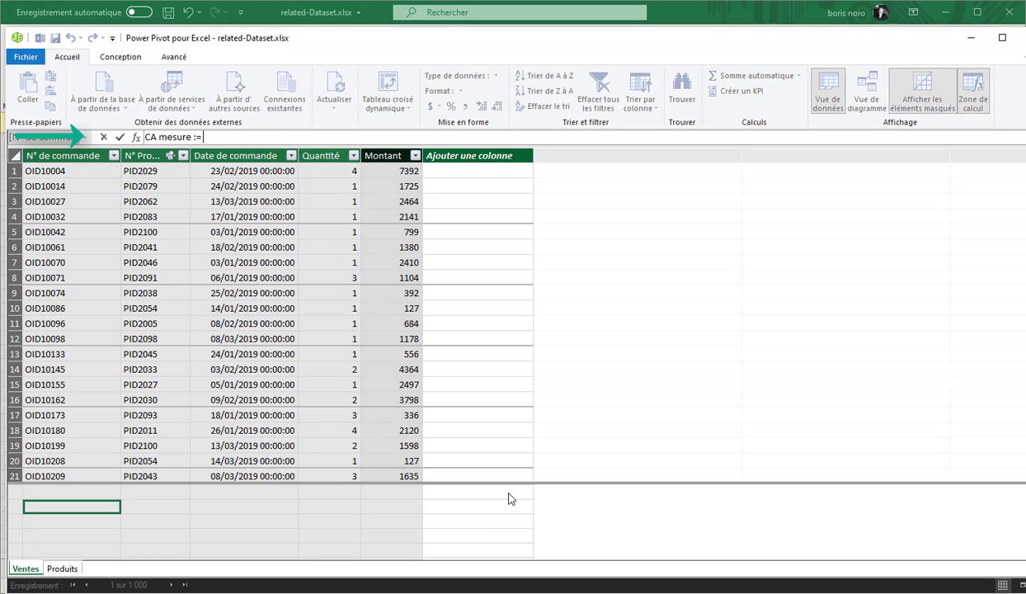
pyautogui.write(' SUMX(')
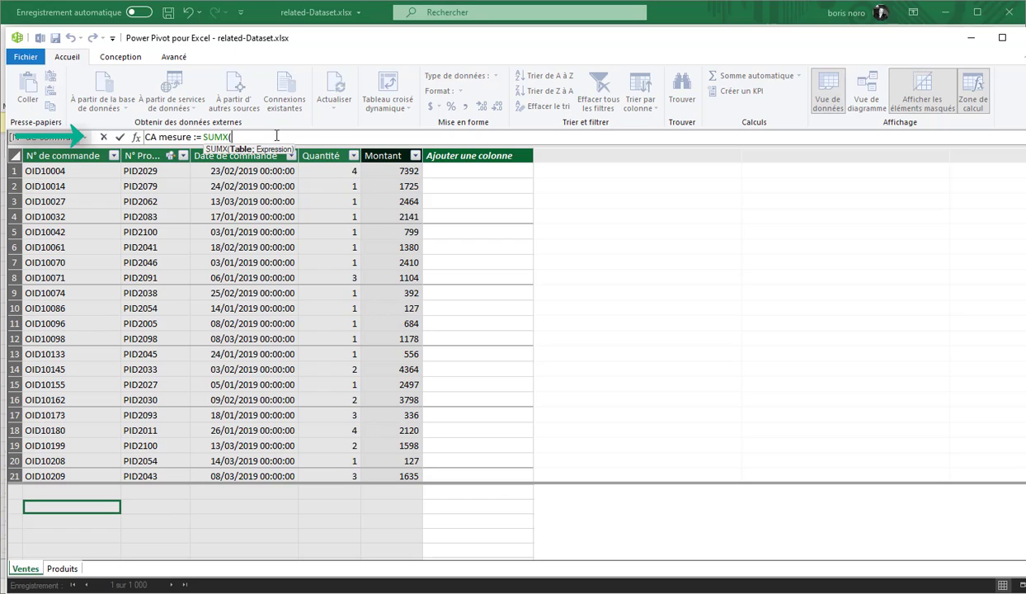
pyautogui.write('ve')
pyautogui.doubleClick(264, 179)
pyautogui.write(';')
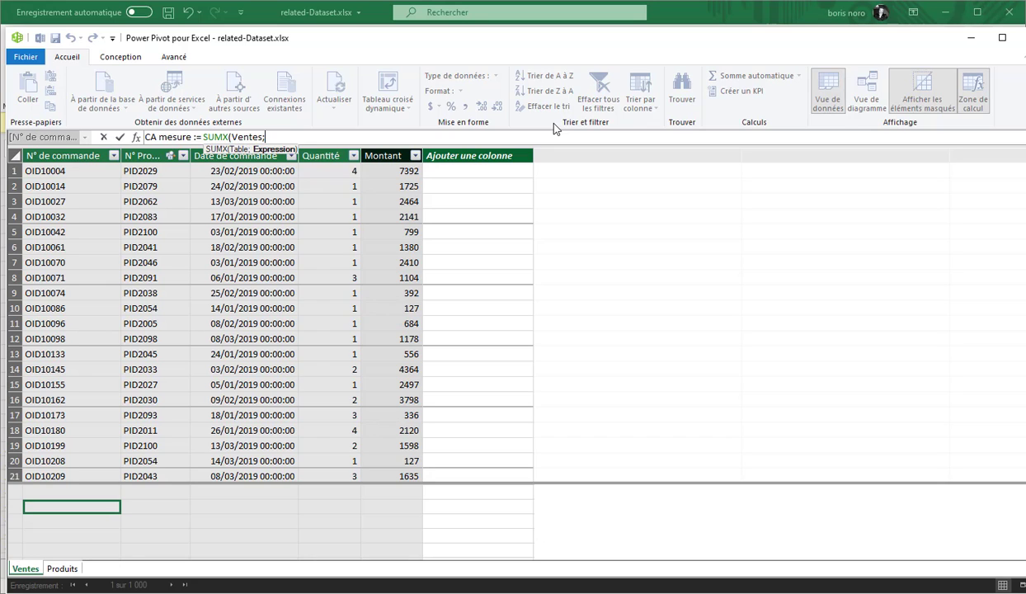
pyautogui.write('qu')
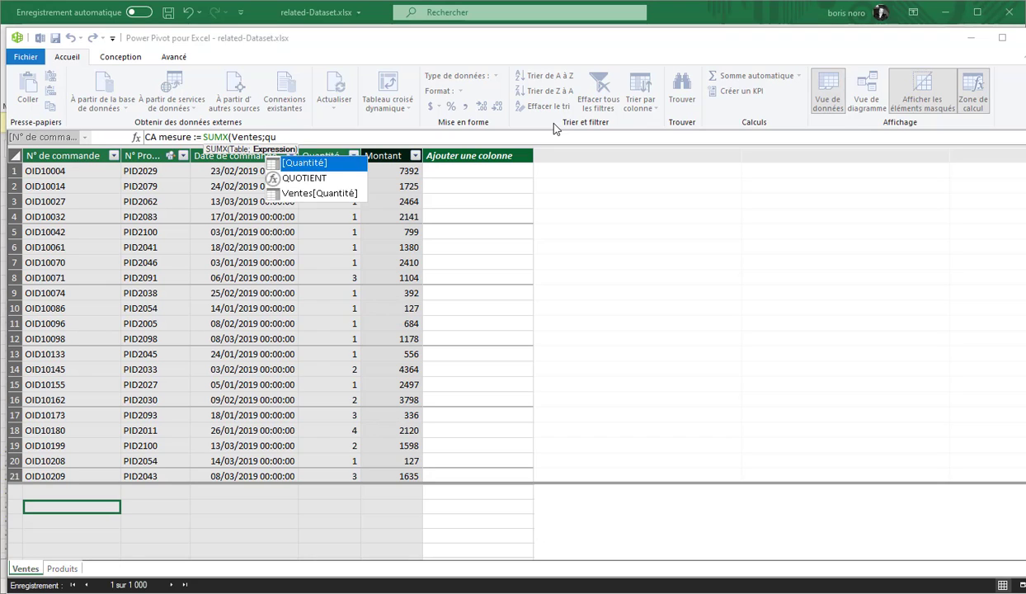
pyautogui.doubleClick(344, 286)
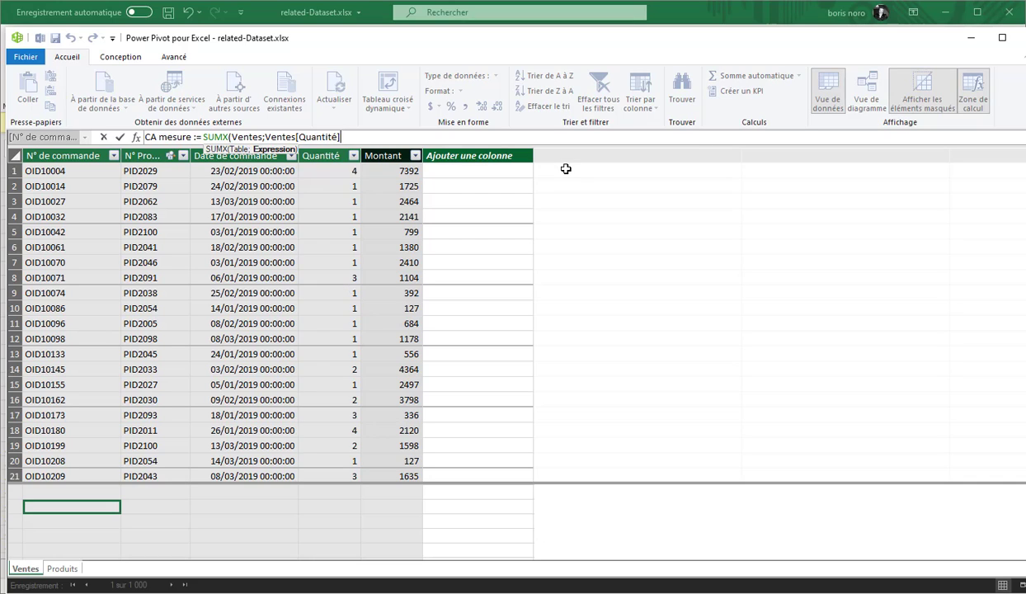
pyautogui.write('*')
pyautogui.write('rela')
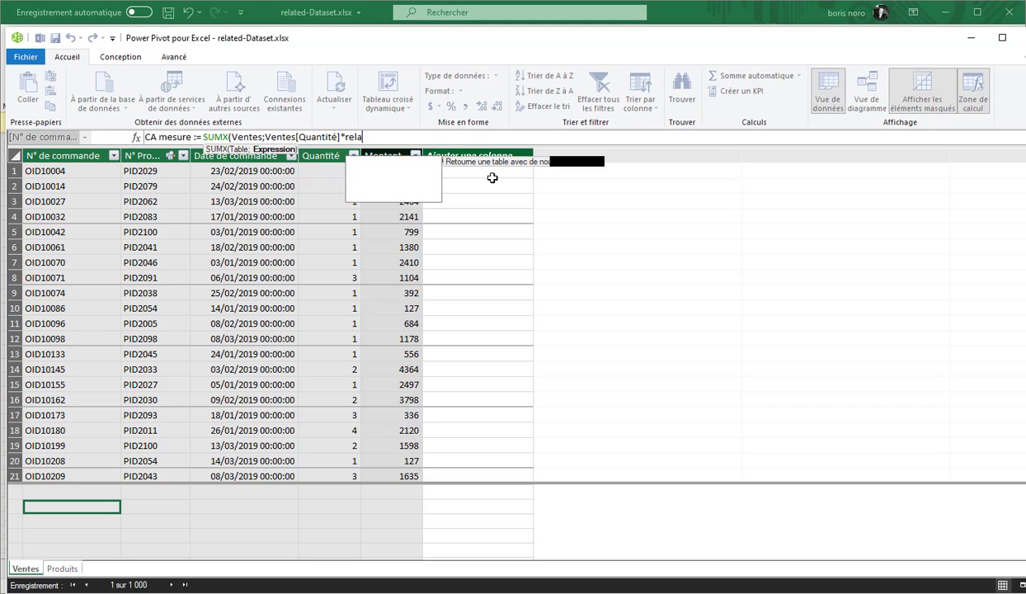
pyautogui.doubleClick(396, 168)
pyautogui.write('pr')
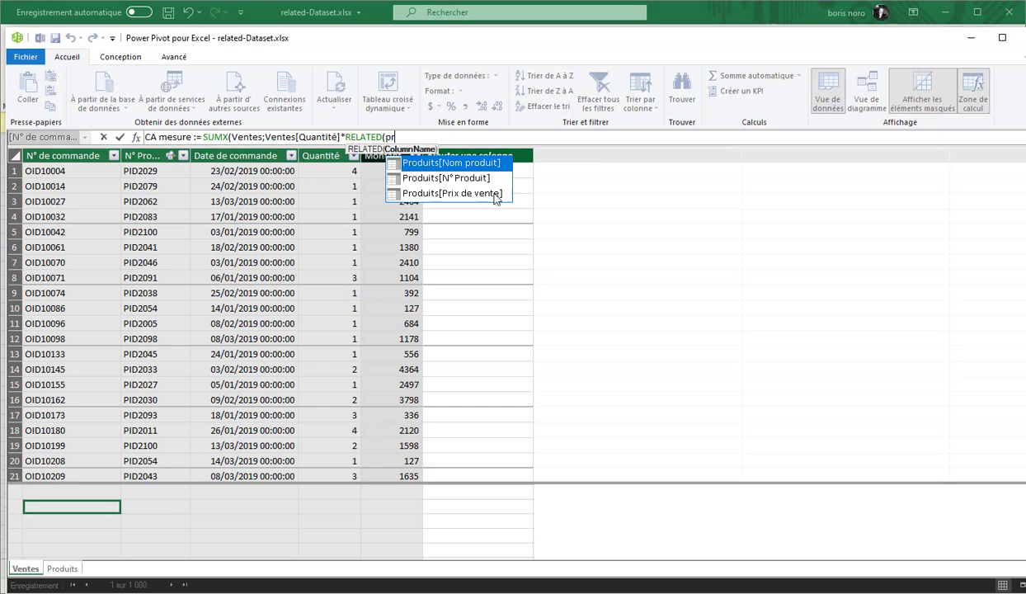
pyautogui.doubleClick(496, 194)
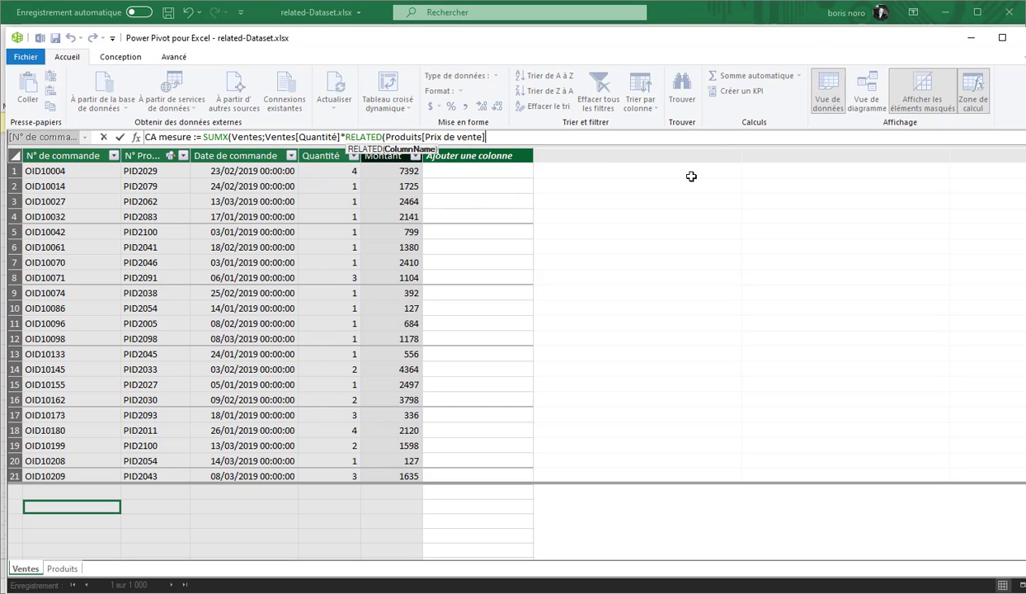
pyautogui.write('))')
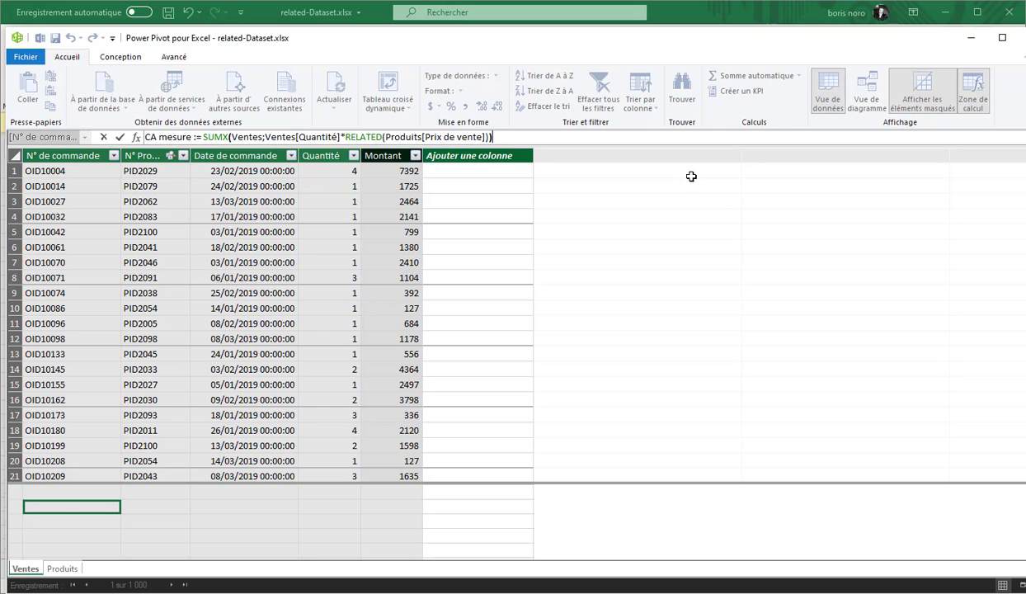
pyautogui.press('Return')
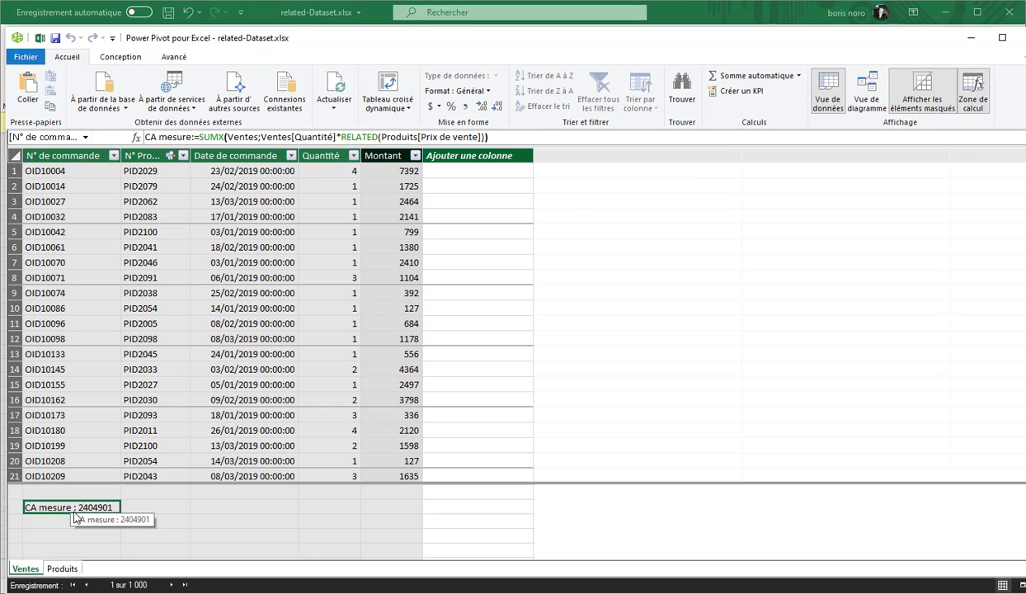
# - Return to the Excel workbook and add the CA mesure measure to the pivot table's values beside Ca mensuel
pyautogui.click(971, 37)
pyautogui.moveTo(1012, 284); pyautogui.dragTo(1011, 299)
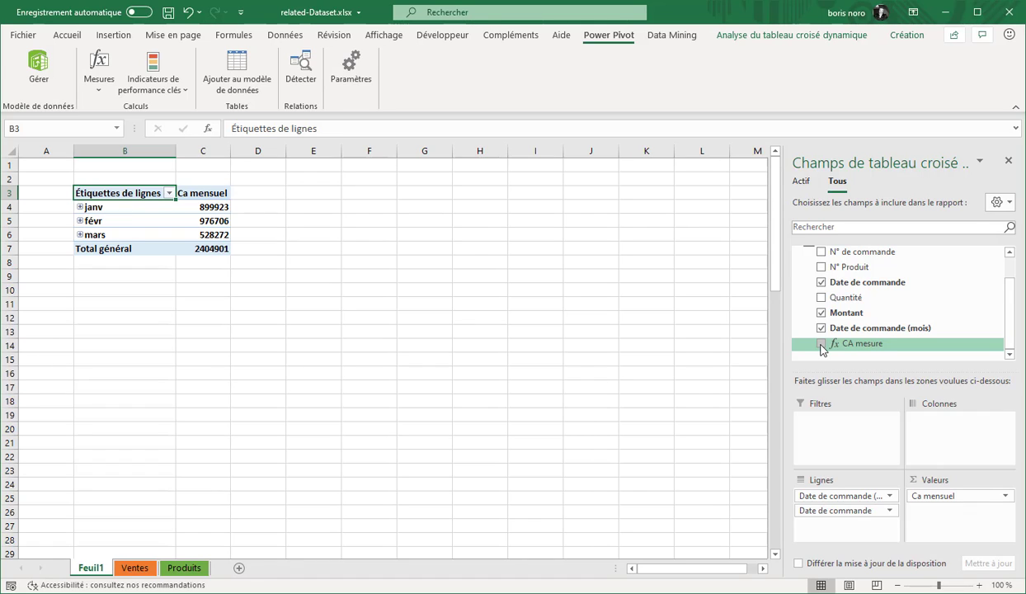
pyautogui.moveTo(823, 347); pyautogui.dragTo(945, 515)
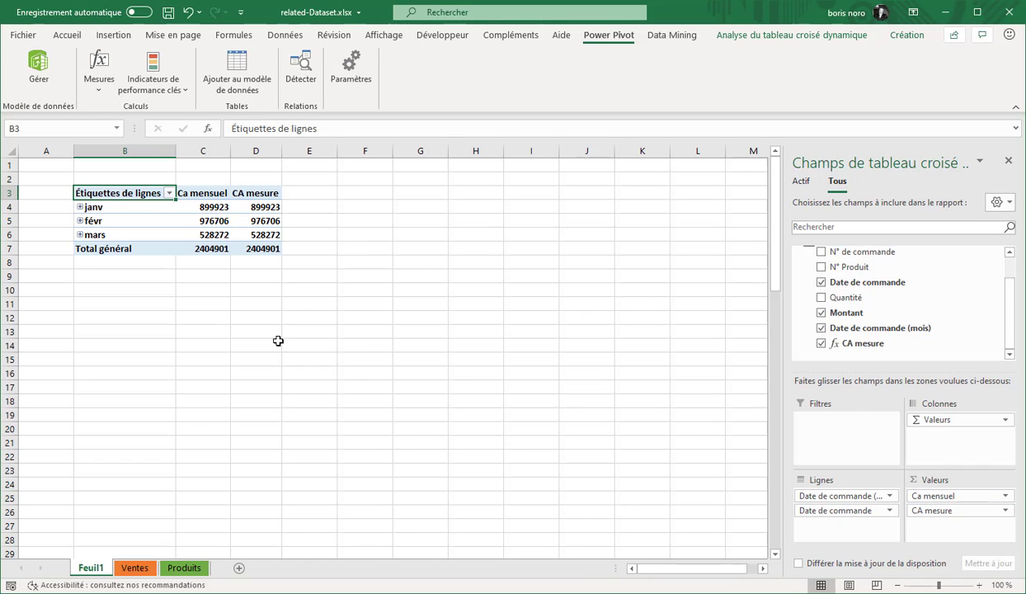
# - Compare the monthly amounts and grand totals of the Ca mensuel and CA mesure columns in the pivot table
pyautogui.moveTo(198, 206); pyautogui.dragTo(275, 252)
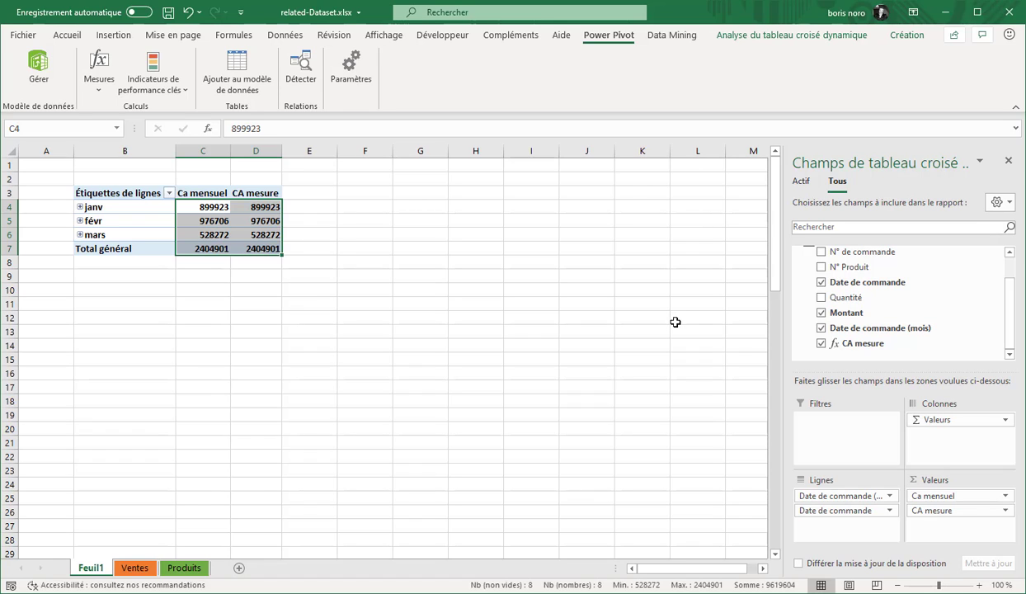
pyautogui.click(201, 152)
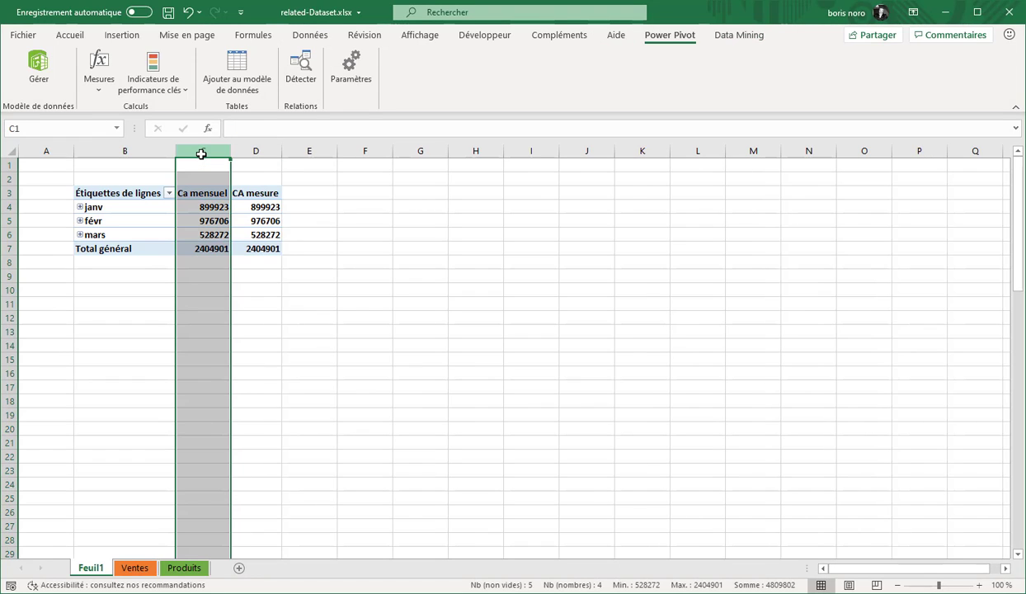
pyautogui.click(255, 152)
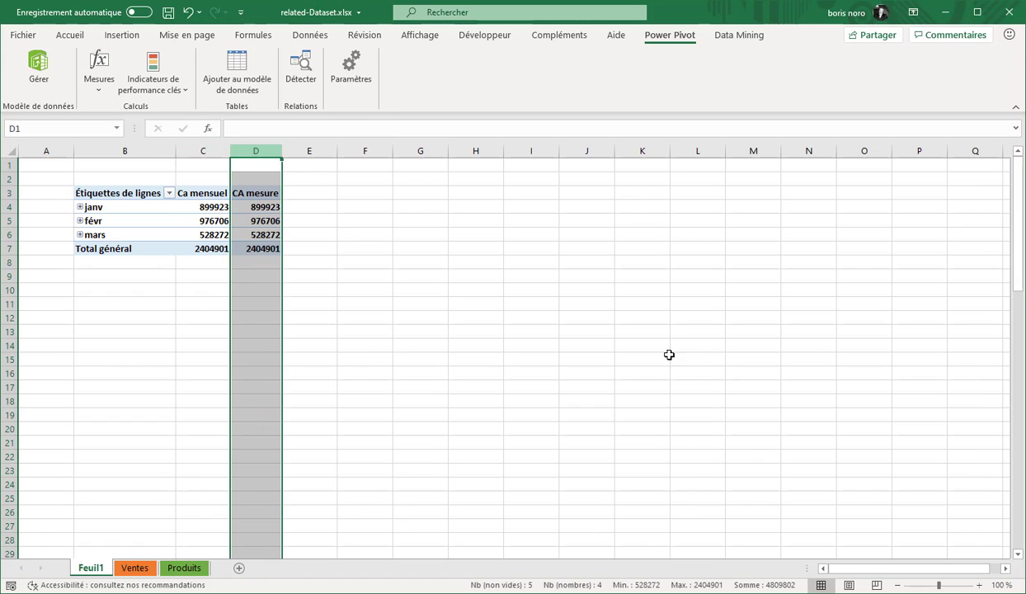
pyautogui.click(692, 359)
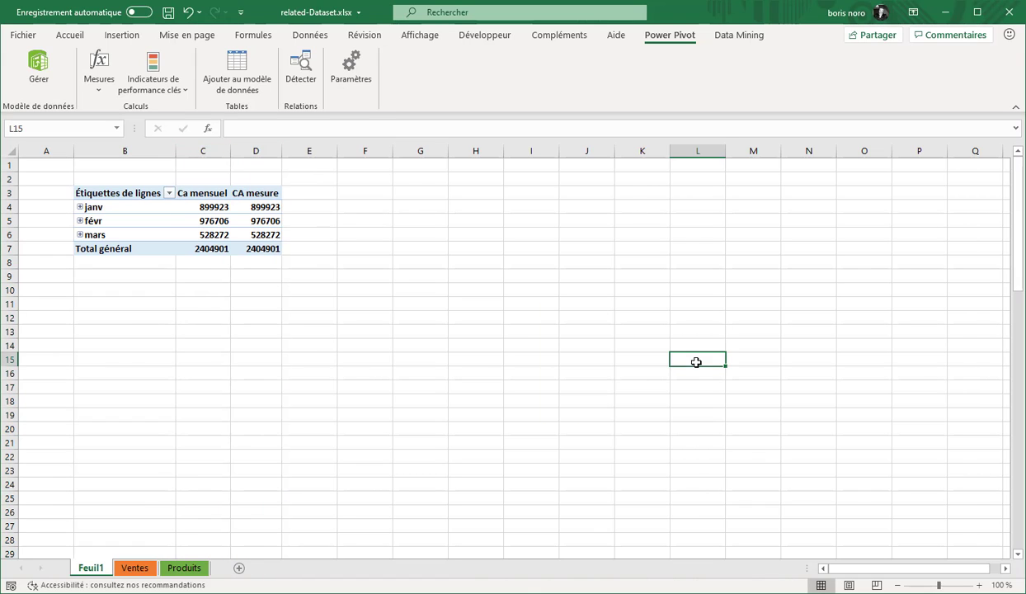